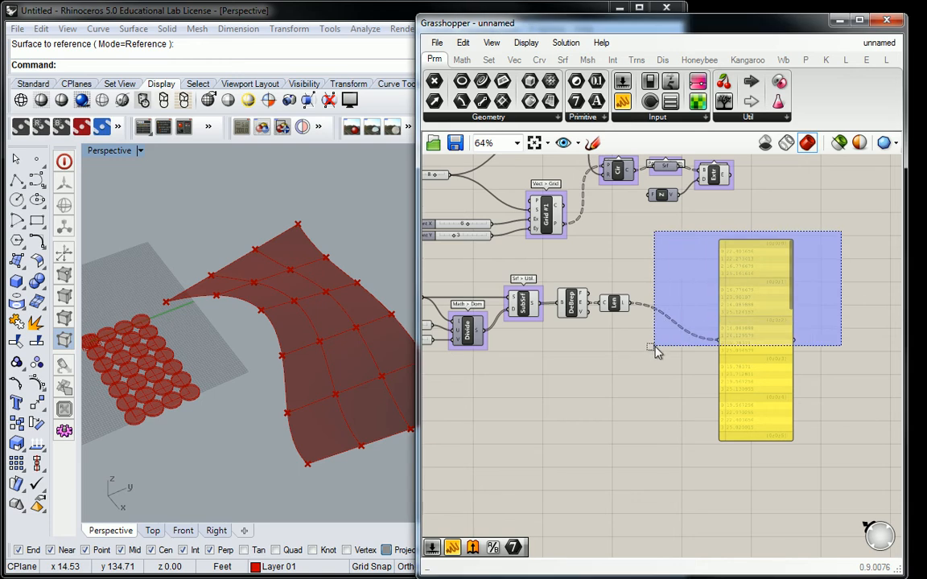
Delete the curve length component and the yellow panel connected to it after Deconstruct Brep
{"action": "key", "text": "Delete"}
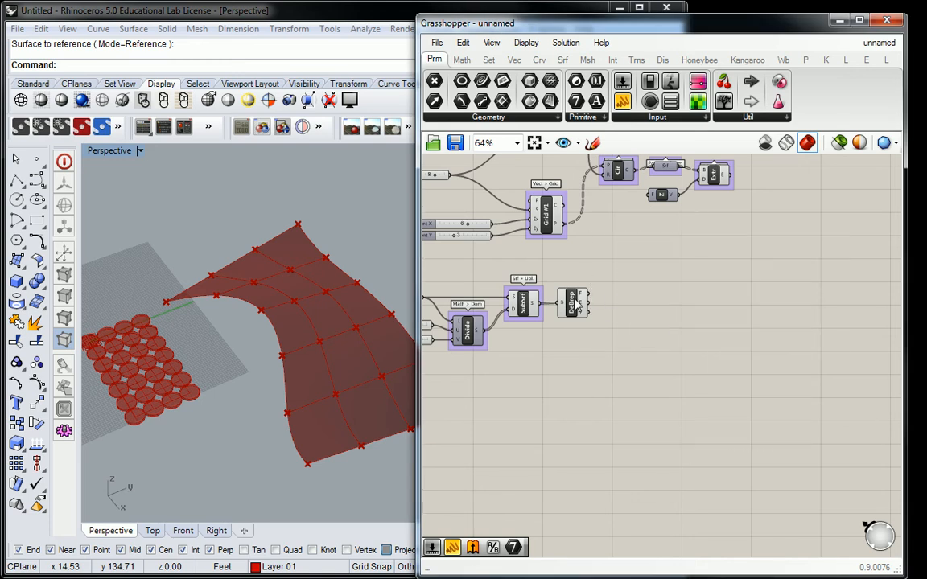
{"action": "scroll", "coordinate": [576, 306], "scroll_direction": "up", "scroll_amount": 3}
{"action": "left_click", "coordinate": [612, 322]}
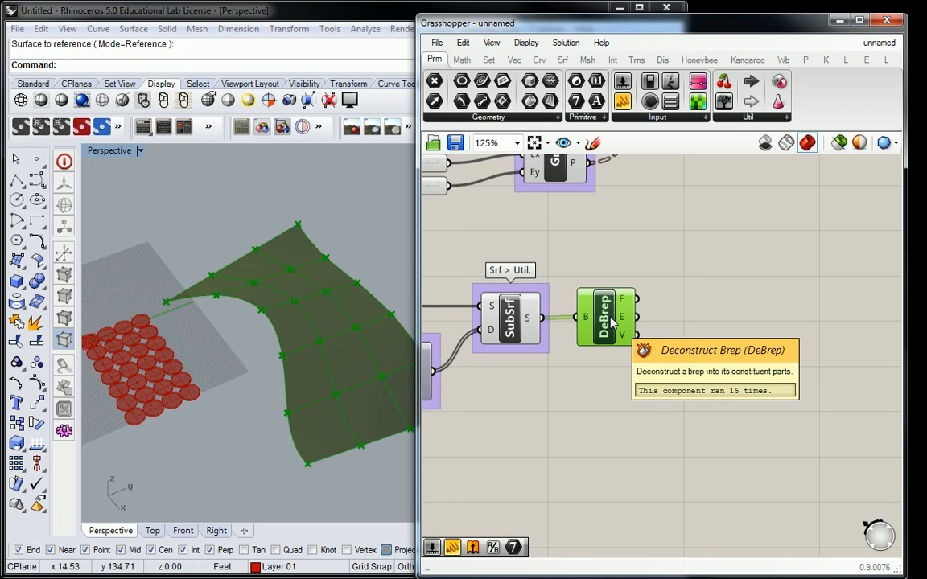
{"action": "left_click", "coordinate": [556, 271]}
Move the Deconstruct Brep component farther away from the SubSrf component to leave space between them
{"action": "right_click_drag", "start_coordinate": [556, 270], "coordinate": [706, 291]}
{"action": "left_click_drag", "start_coordinate": [714, 263], "coordinate": [435, 420]}
{"action": "right_click_drag", "start_coordinate": [497, 396], "coordinate": [569, 392]}
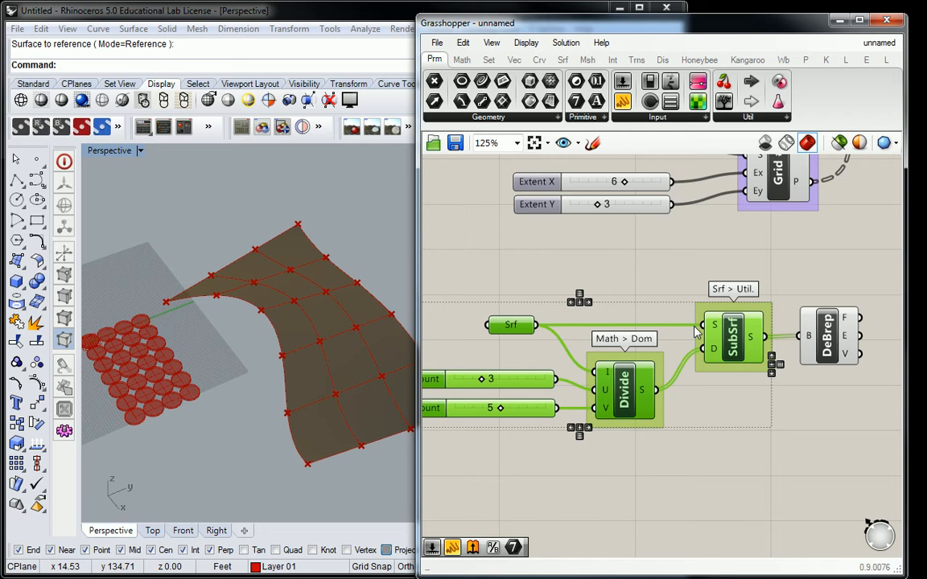
{"action": "right_click_drag", "start_coordinate": [697, 333], "coordinate": [570, 334]}
{"action": "left_click_drag", "start_coordinate": [663, 285], "coordinate": [780, 379]}
{"action": "left_click_drag", "start_coordinate": [704, 340], "coordinate": [757, 339]}
{"action": "right_click_drag", "start_coordinate": [845, 348], "coordinate": [788, 346]}
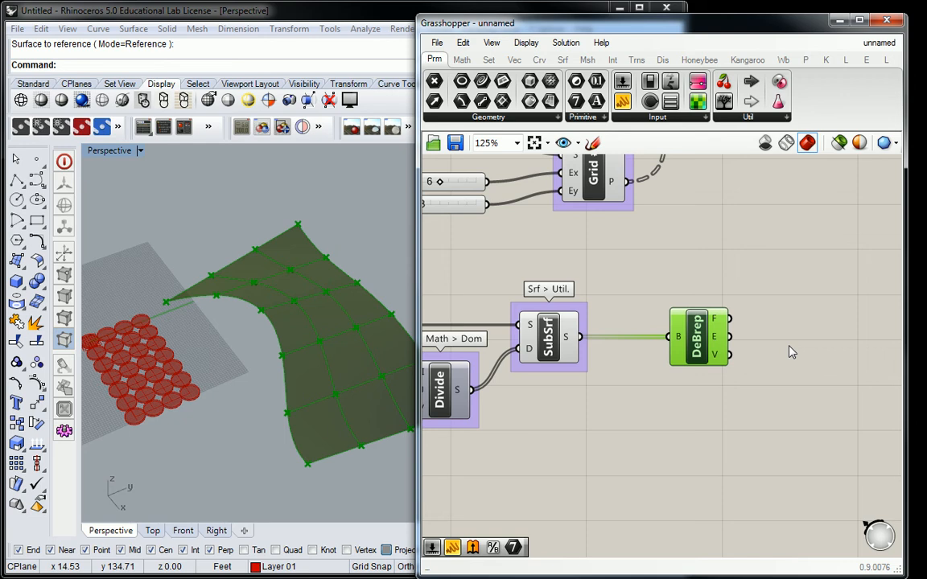
{"action": "right_click_drag", "start_coordinate": [789, 351], "coordinate": [814, 348]}
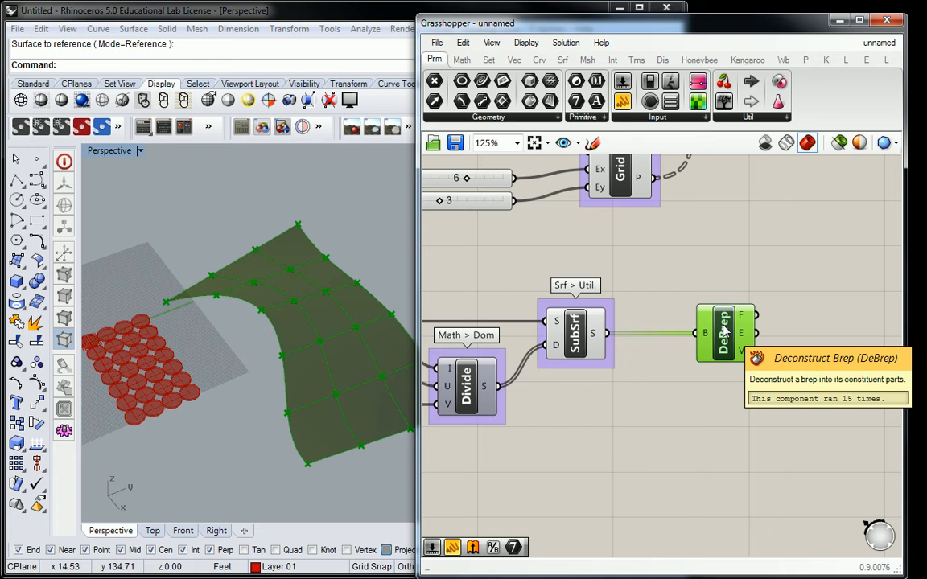
Group the Deconstruct Brep component and name the group "Srf > Analysis"
{"action": "mouse_move", "coordinate": [744, 354]}
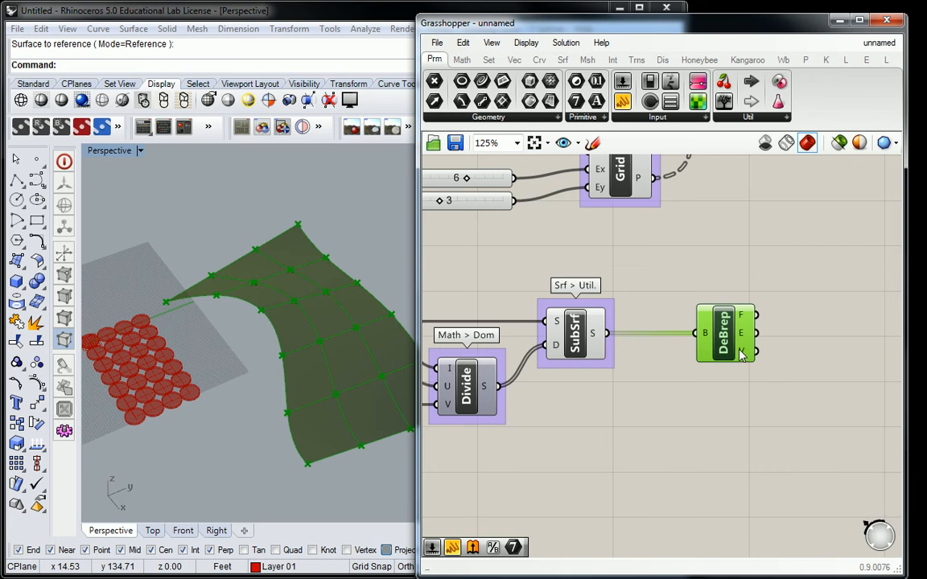
{"action": "mouse_move", "coordinate": [742, 336]}
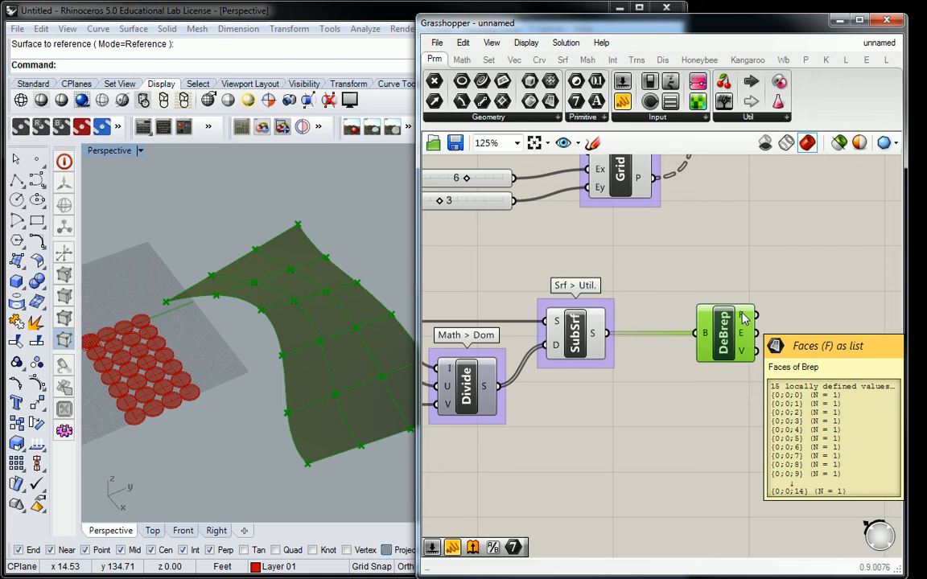
{"action": "left_click", "coordinate": [564, 62]}
{"action": "left_click", "coordinate": [483, 114]}
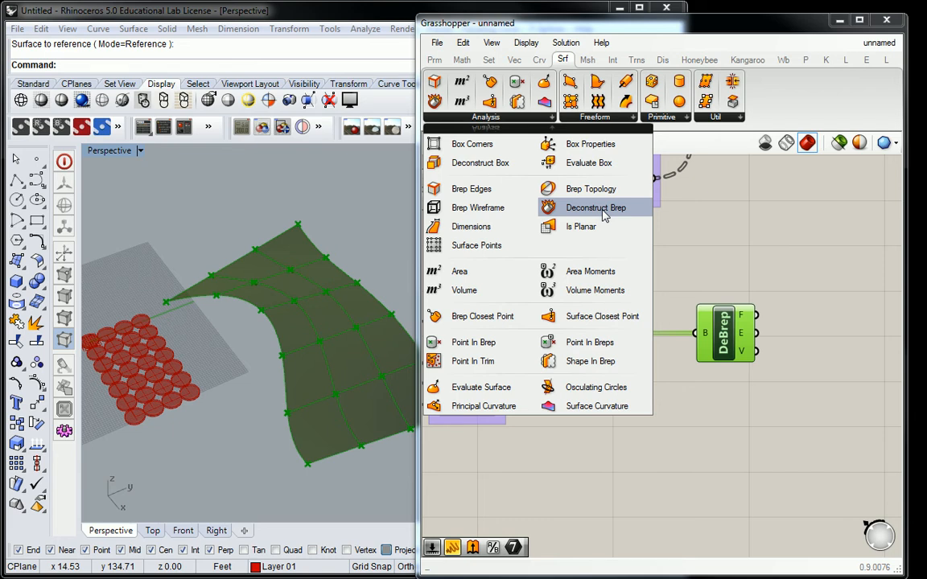
{"action": "left_click", "coordinate": [720, 259]}
{"action": "left_click", "coordinate": [724, 323]}
{"action": "key", "text": "ctrl+g"}
{"action": "left_click", "coordinate": [725, 275]}
{"action": "right_click", "coordinate": [730, 300]}
{"action": "type", "text": "Srf > Analysis"}
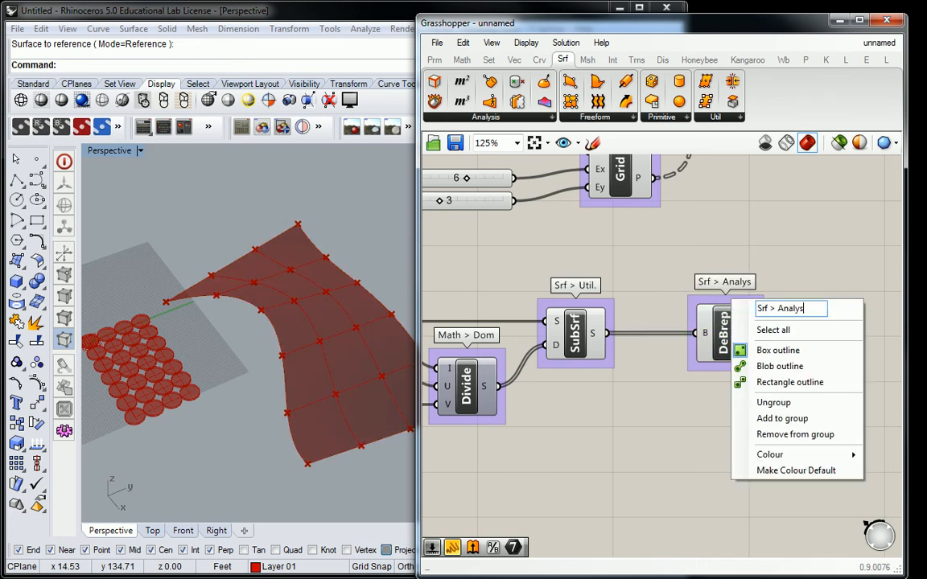
{"action": "left_click", "coordinate": [737, 209]}
Move the Deconstruct Brep component slightly closer to SubSrf and check its Vertices output
{"action": "right_click_drag", "start_coordinate": [763, 242], "coordinate": [751, 239]}
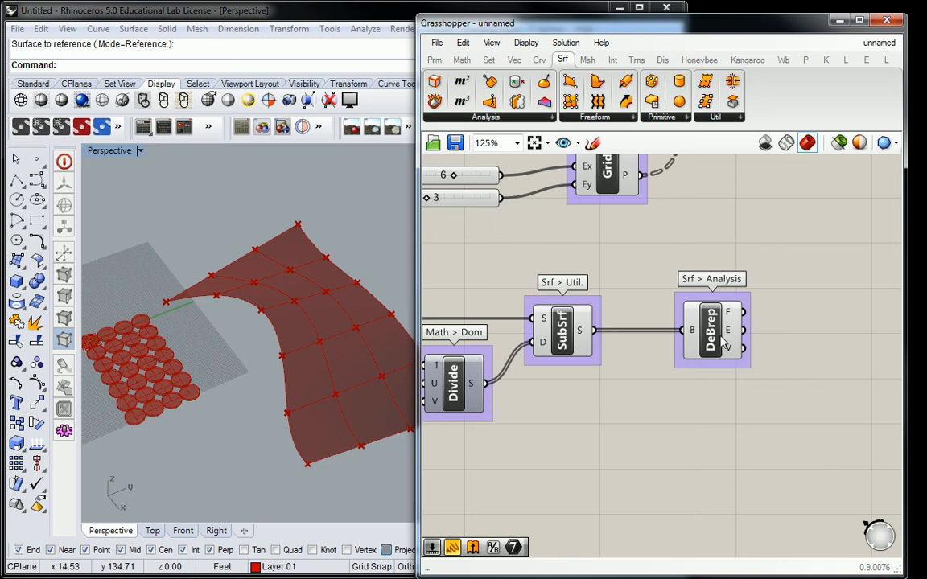
{"action": "left_click_drag", "start_coordinate": [722, 335], "coordinate": [700, 336]}
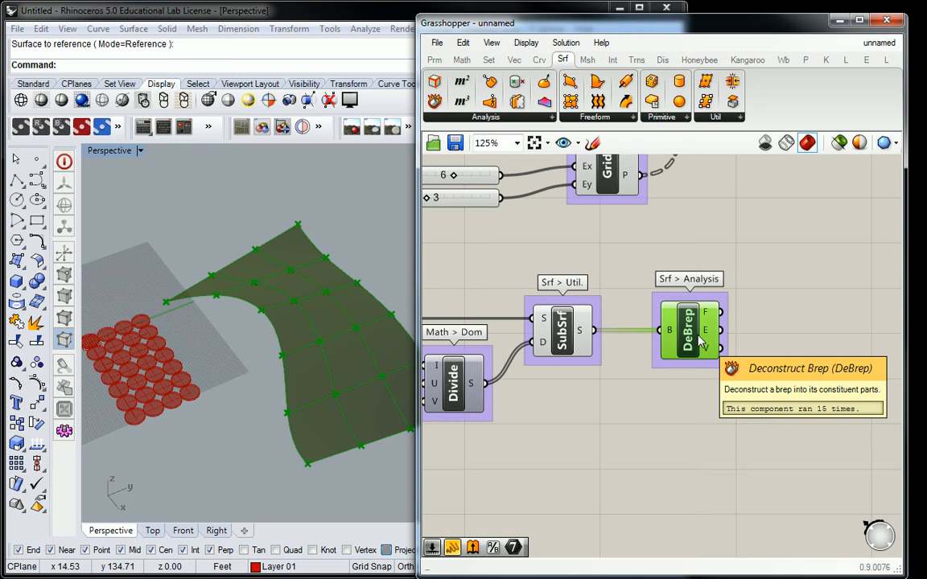
{"action": "right_click_drag", "start_coordinate": [729, 356], "coordinate": [697, 350]}
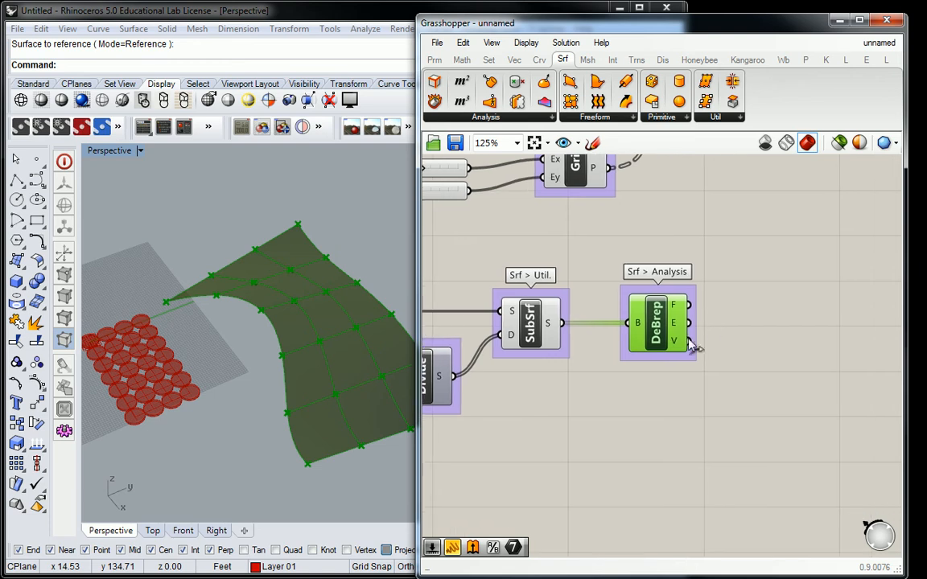
{"action": "mouse_move", "coordinate": [681, 342]}
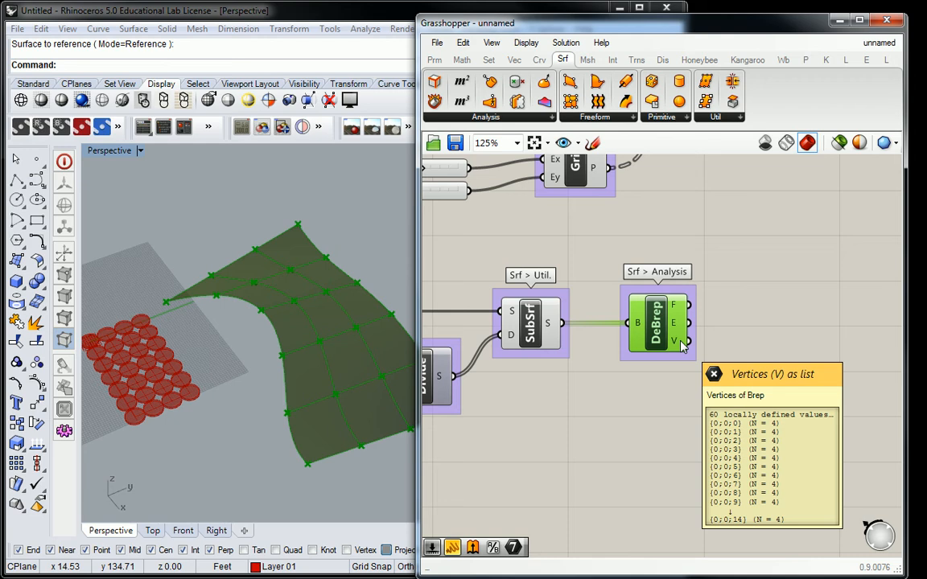
{"action": "left_click", "coordinate": [685, 290]}
{"action": "right_click_drag", "start_coordinate": [750, 321], "coordinate": [726, 299]}
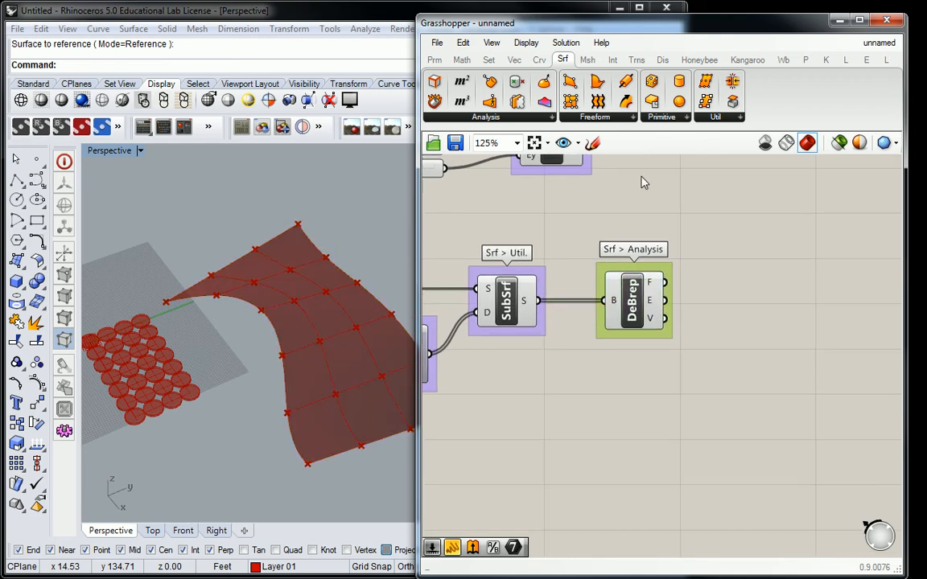
Add a Circle component beside Deconstruct Brep and feed the Vertices output into its plane input
{"action": "left_click", "coordinate": [537, 59]}
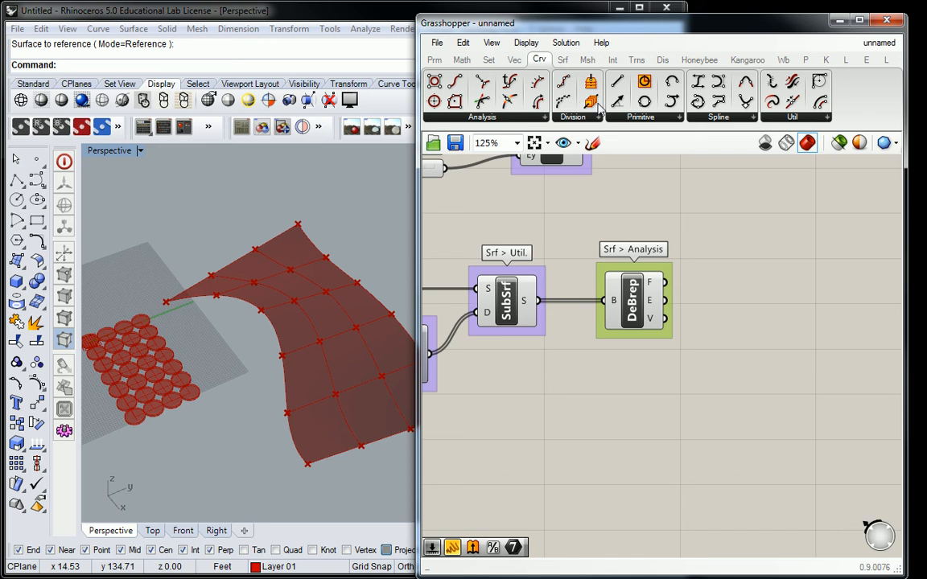
{"action": "left_click", "coordinate": [641, 118]}
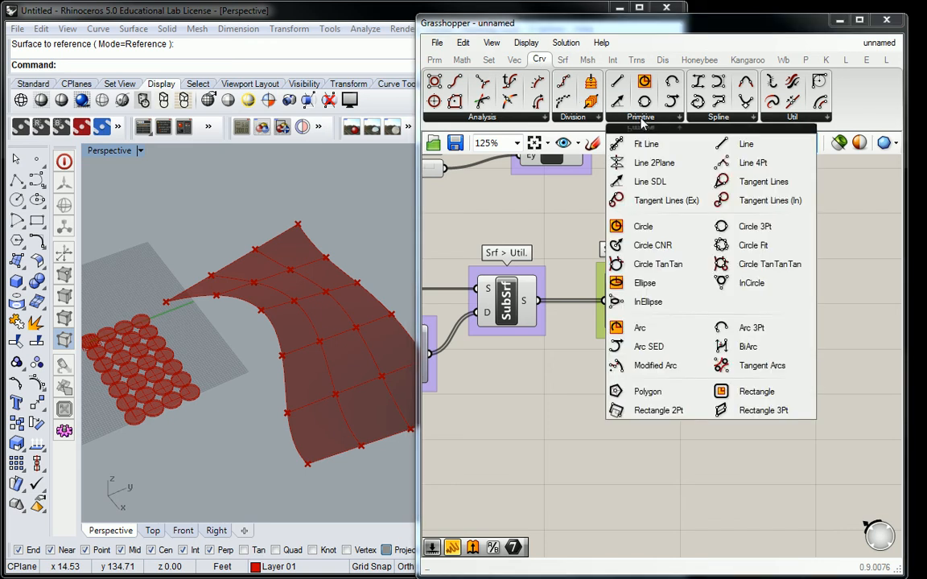
{"action": "left_click", "coordinate": [644, 229]}
{"action": "left_click", "coordinate": [769, 325]}
{"action": "scroll", "coordinate": [654, 326], "scroll_direction": "up", "scroll_amount": 3}
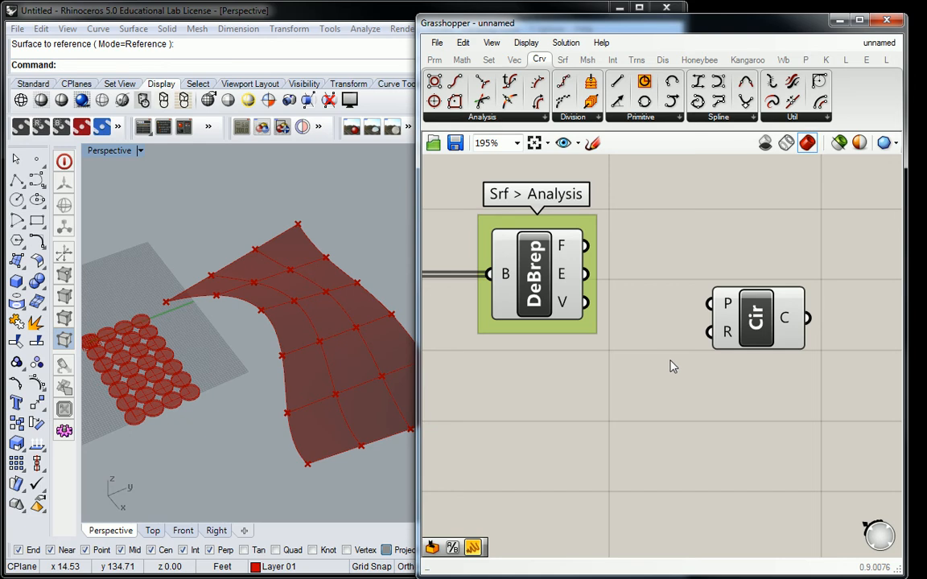
{"action": "mouse_move", "coordinate": [727, 309]}
{"action": "left_click_drag", "start_coordinate": [586, 302], "coordinate": [706, 306]}
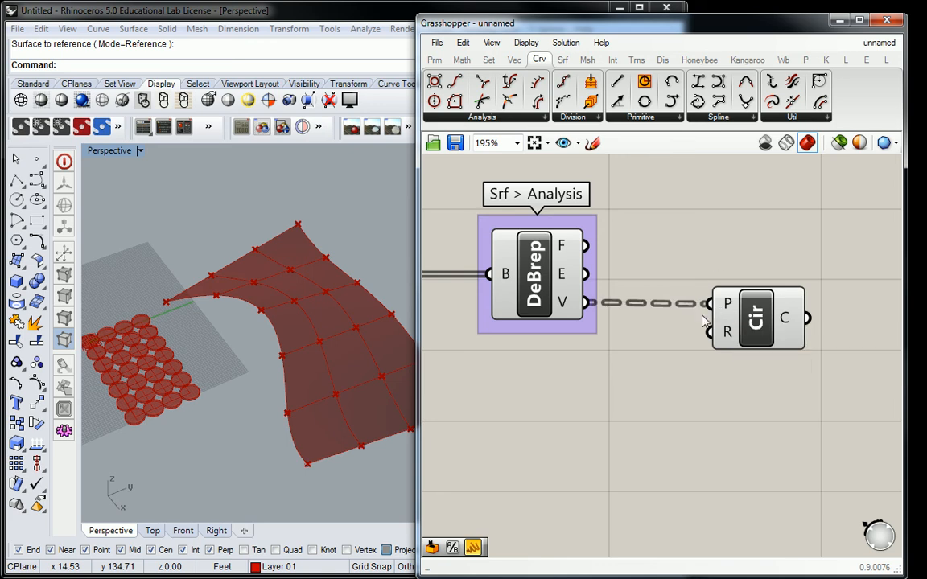
Create a number slider from 0 to 10, connect it to the Circle's radius input, and set it to 7
{"action": "left_click", "coordinate": [745, 325]}
{"action": "double_click", "coordinate": [621, 375]}
{"action": "type", "text": "0<10"}
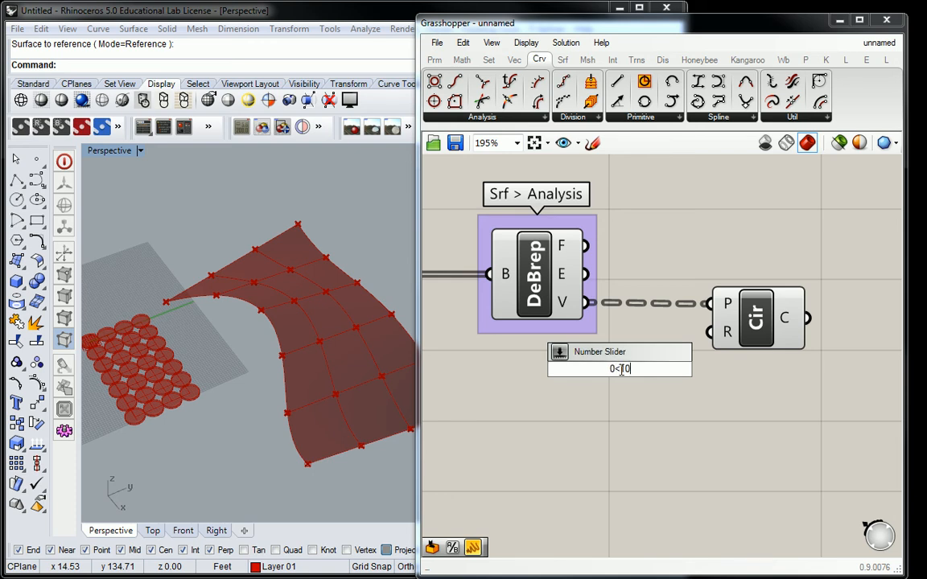
{"action": "key", "text": "Return"}
{"action": "left_click_drag", "start_coordinate": [673, 371], "coordinate": [709, 333]}
{"action": "left_click_drag", "start_coordinate": [519, 373], "coordinate": [618, 382]}
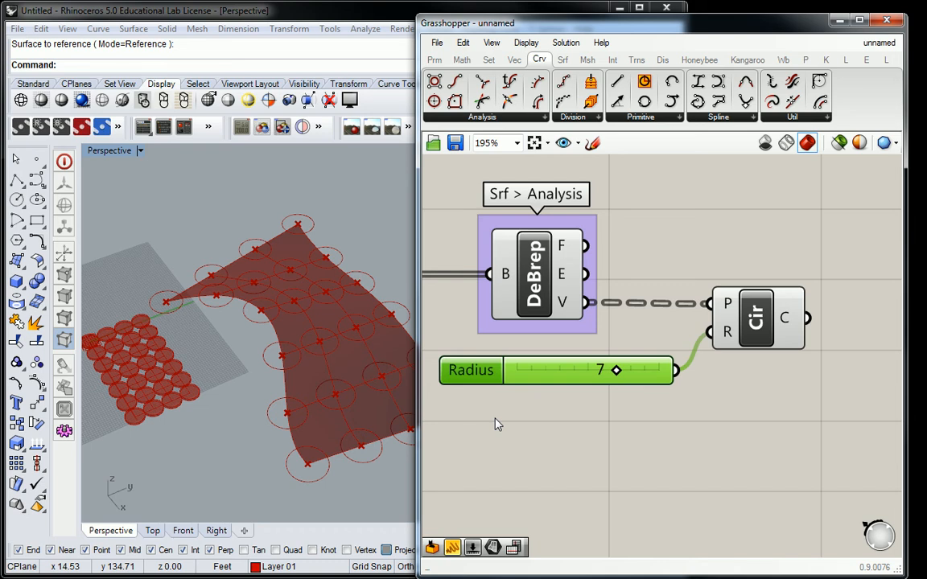
Examine what the Circle, Deconstruct Brep and SubSrf components each produce on the curved surface
{"action": "left_click", "coordinate": [724, 315]}
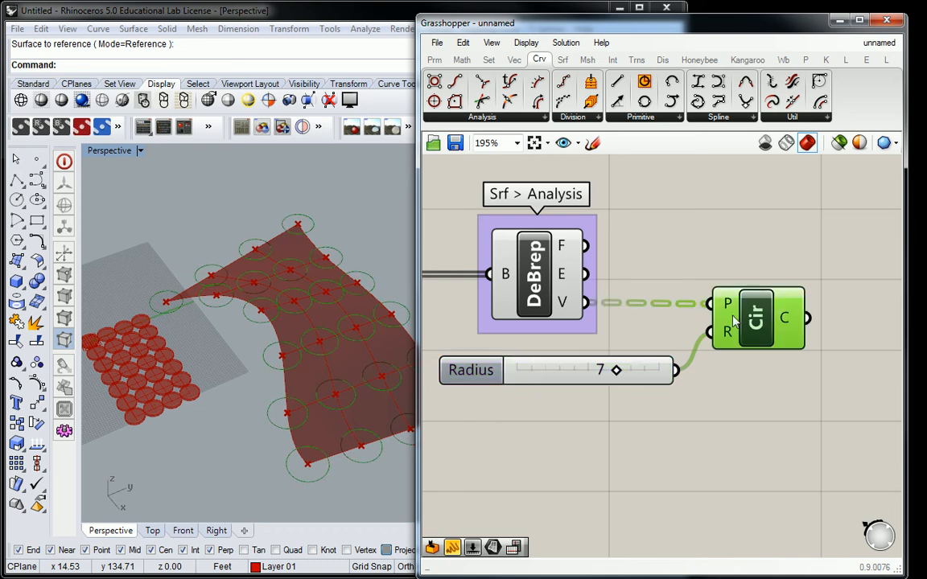
{"action": "left_click", "coordinate": [658, 244]}
{"action": "right_click_drag", "start_coordinate": [627, 281], "coordinate": [850, 327]}
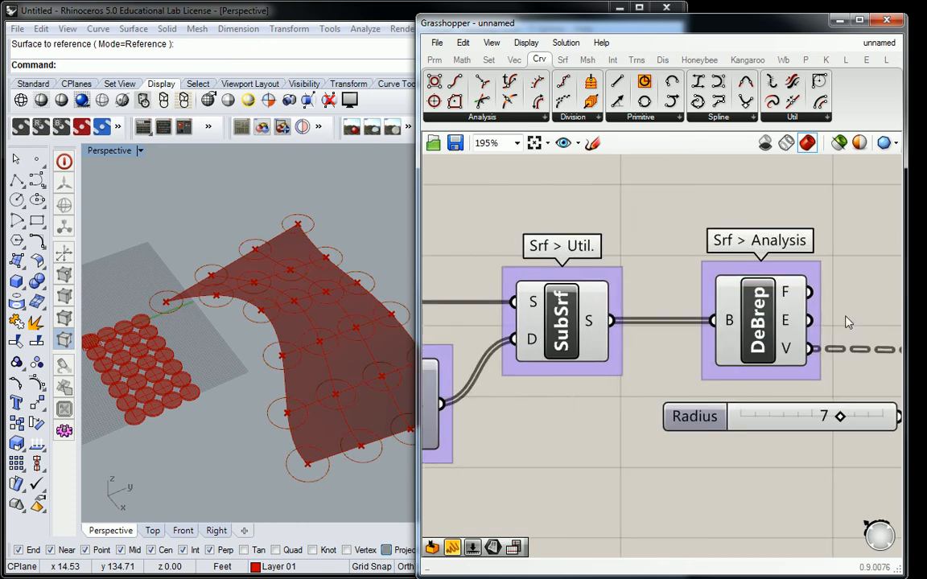
{"action": "scroll", "coordinate": [801, 301], "scroll_direction": "down", "scroll_amount": 5}
{"action": "left_click_drag", "start_coordinate": [837, 283], "coordinate": [613, 333]}
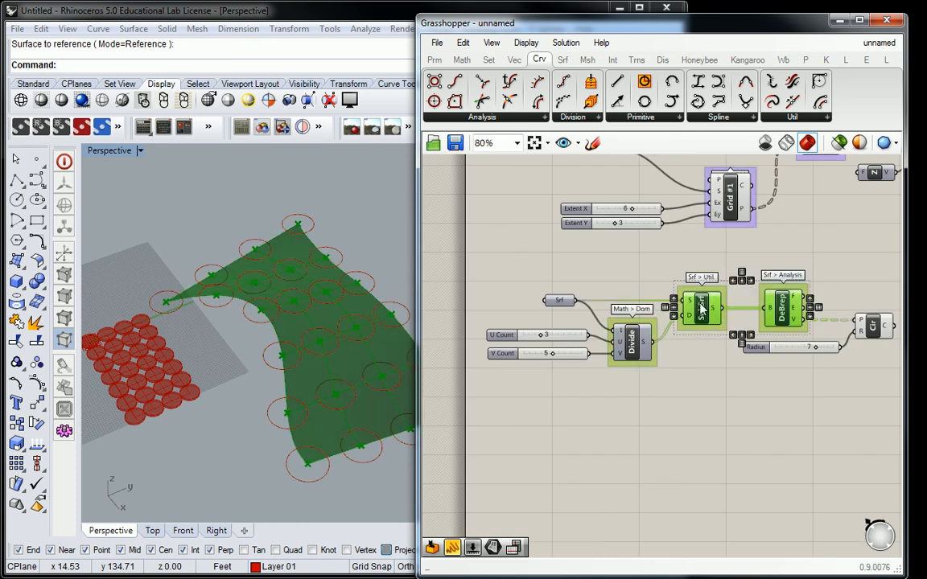
{"action": "left_click", "coordinate": [728, 268]}
{"action": "left_click", "coordinate": [701, 313]}
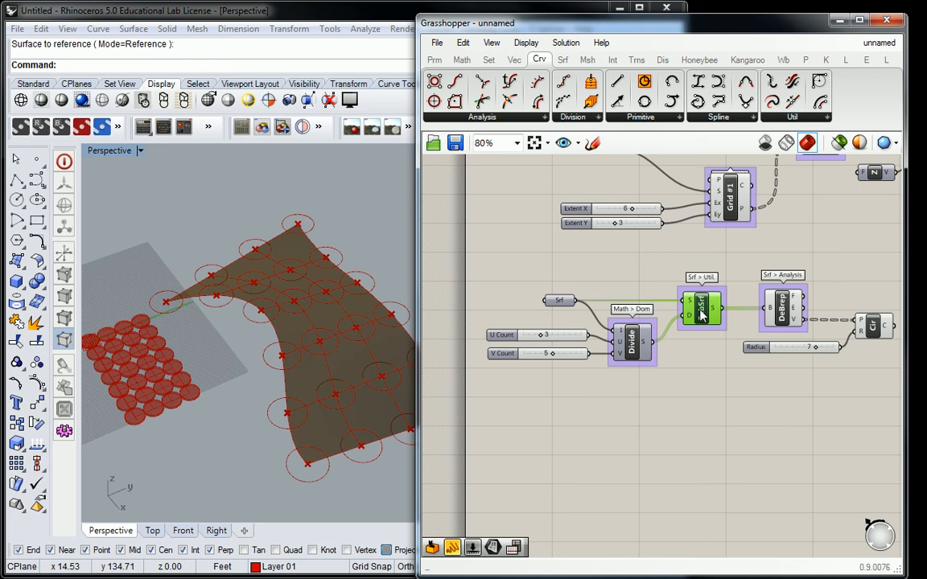
{"action": "right_click_drag", "start_coordinate": [732, 271], "coordinate": [631, 272]}
{"action": "scroll", "coordinate": [684, 270], "scroll_direction": "up", "scroll_amount": 1}
{"action": "mouse_move", "coordinate": [348, 385]}
{"action": "right_mouse_down"}
{"action": "mouse_move", "coordinate": [343, 357]}
{"action": "mouse_move", "coordinate": [345, 378]}
{"action": "right_mouse_up"}
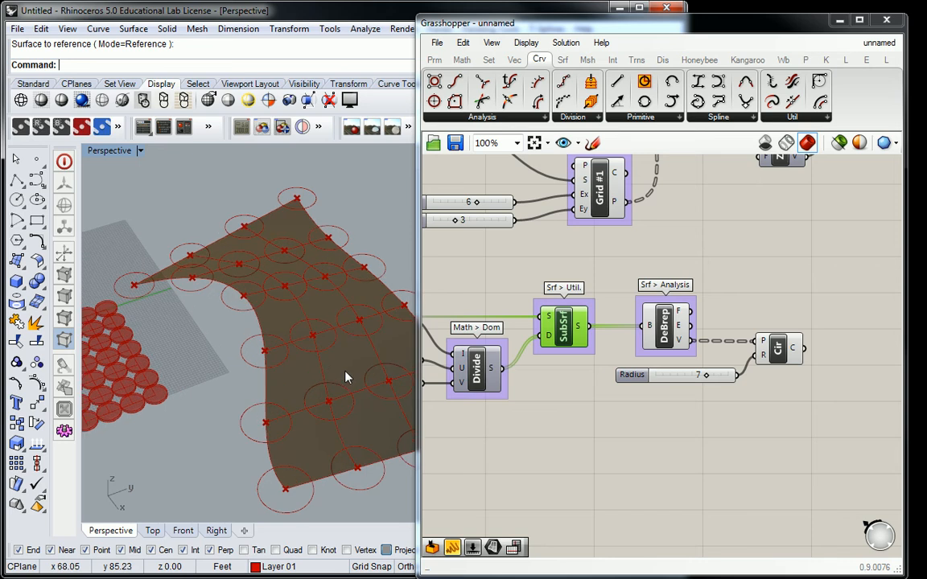
{"action": "right_click_drag", "start_coordinate": [346, 378], "coordinate": [312, 349]}
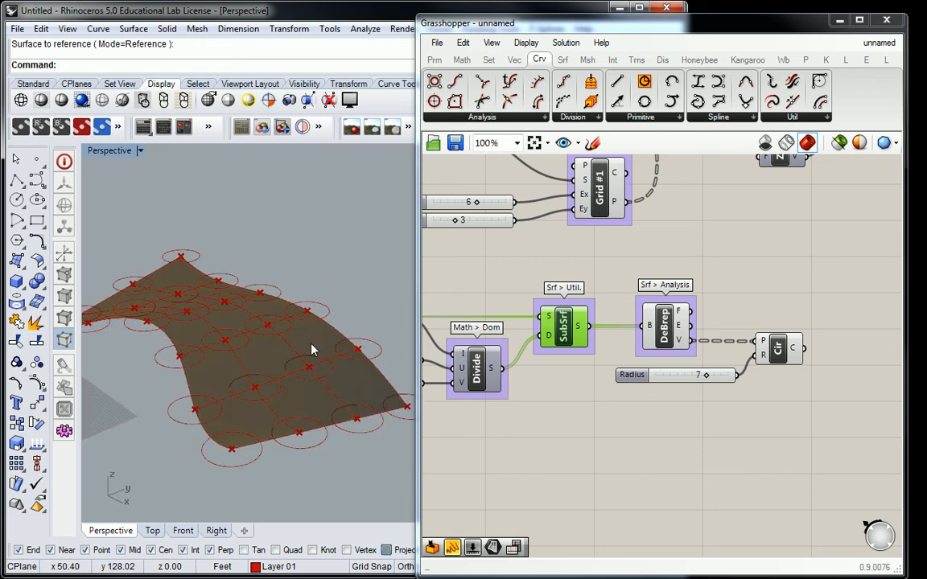
Highlight the Circle component's output and examine the circles' orientation relative to the surface from low and angled views
{"action": "left_click", "coordinate": [612, 266]}
{"action": "left_click", "coordinate": [778, 348]}
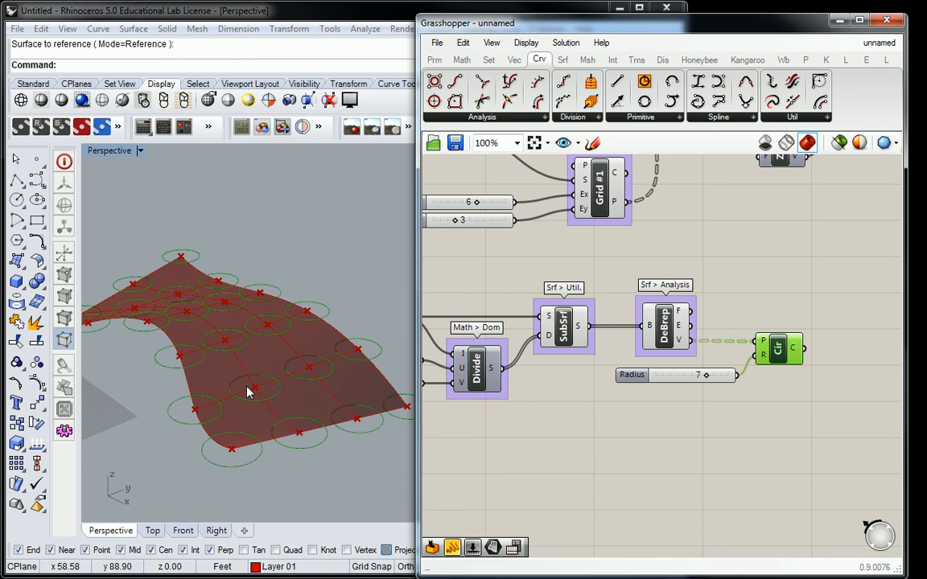
{"action": "right_click_drag", "start_coordinate": [273, 383], "coordinate": [258, 325]}
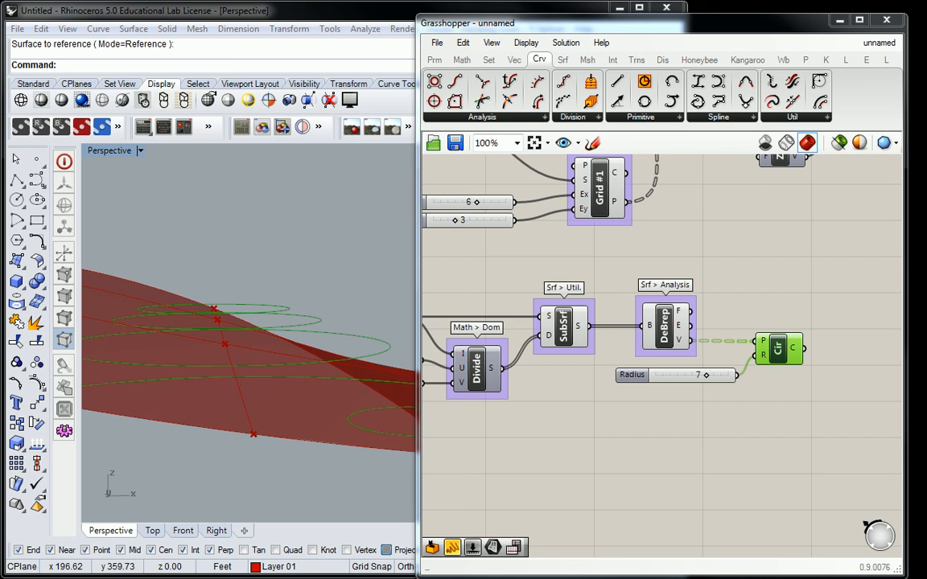
{"action": "right_click_drag", "start_coordinate": [258, 302], "coordinate": [336, 311]}
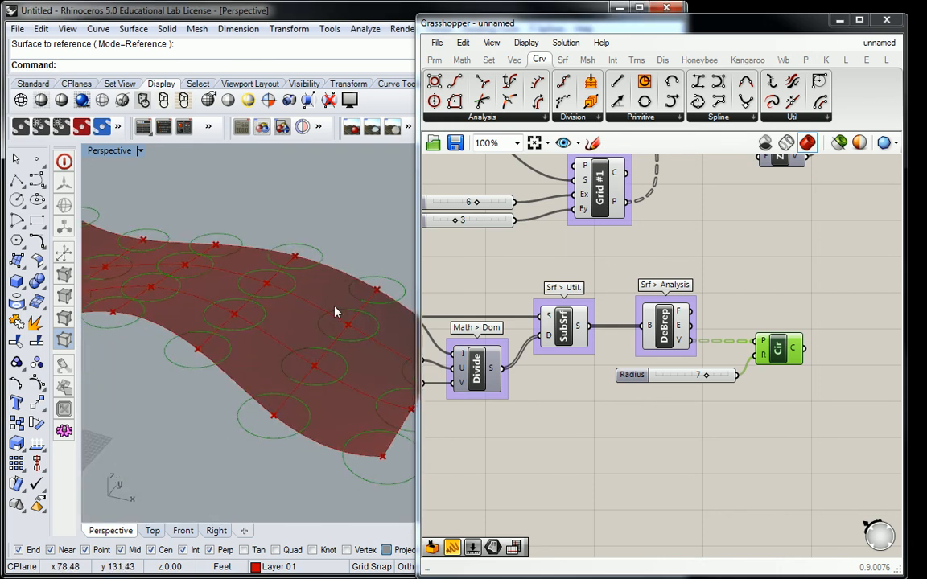